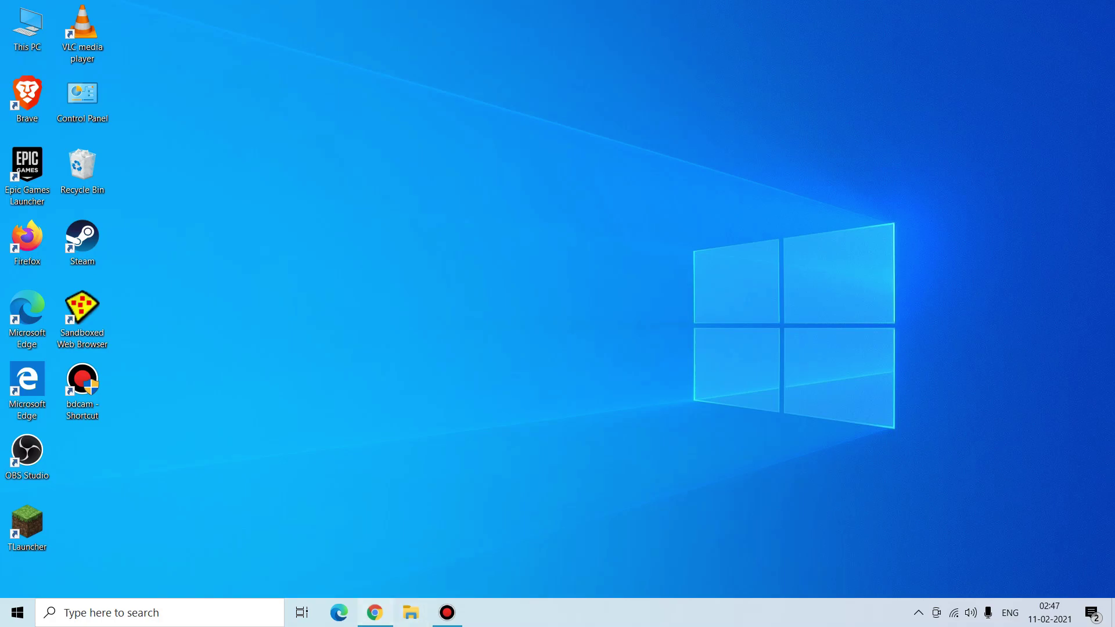
Switch to Chrome and search Google for "audacity"
click(375, 613)
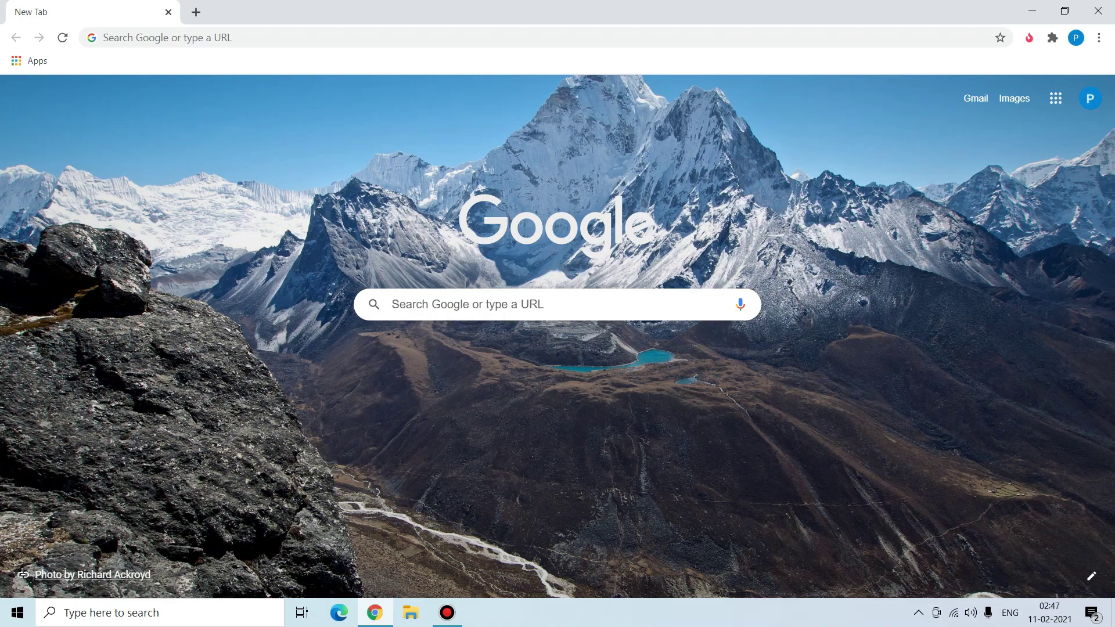
click(376, 37)
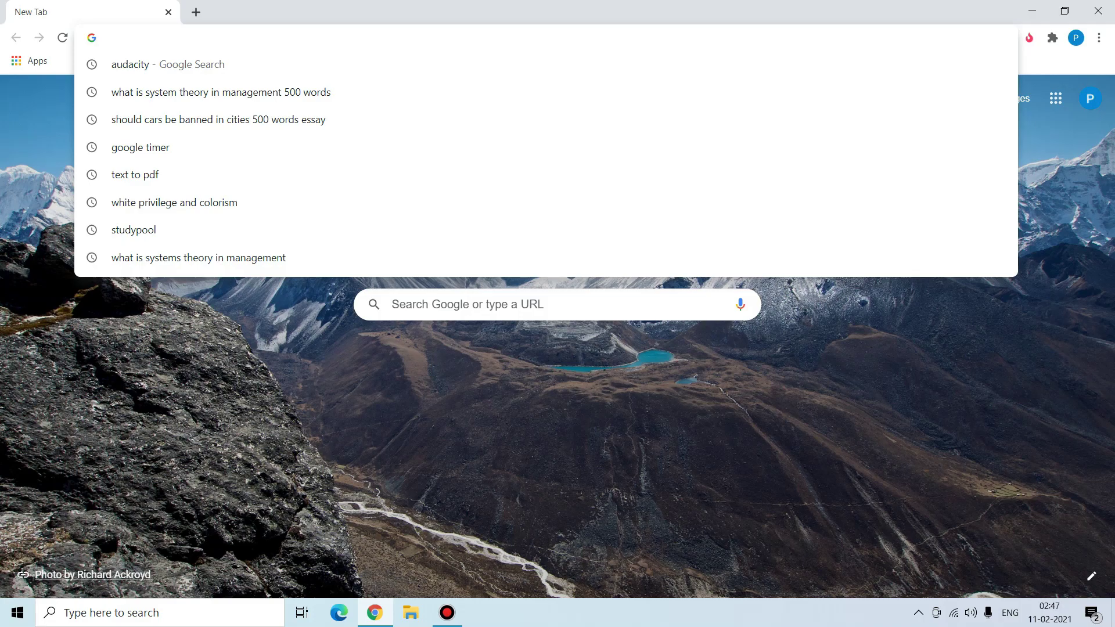
text(audac)
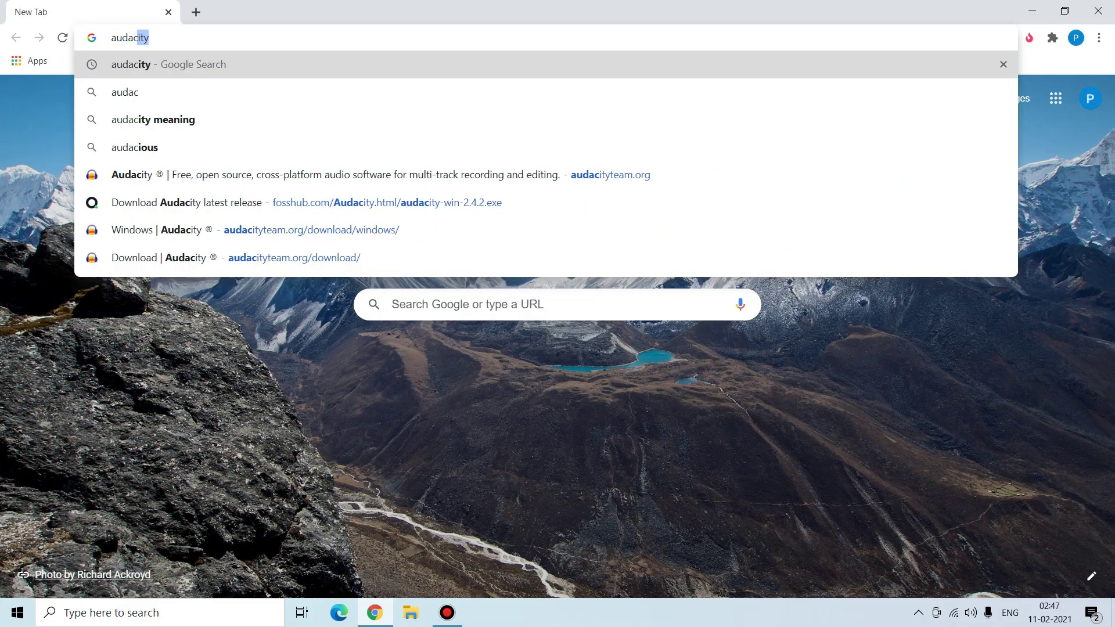
text(ity)
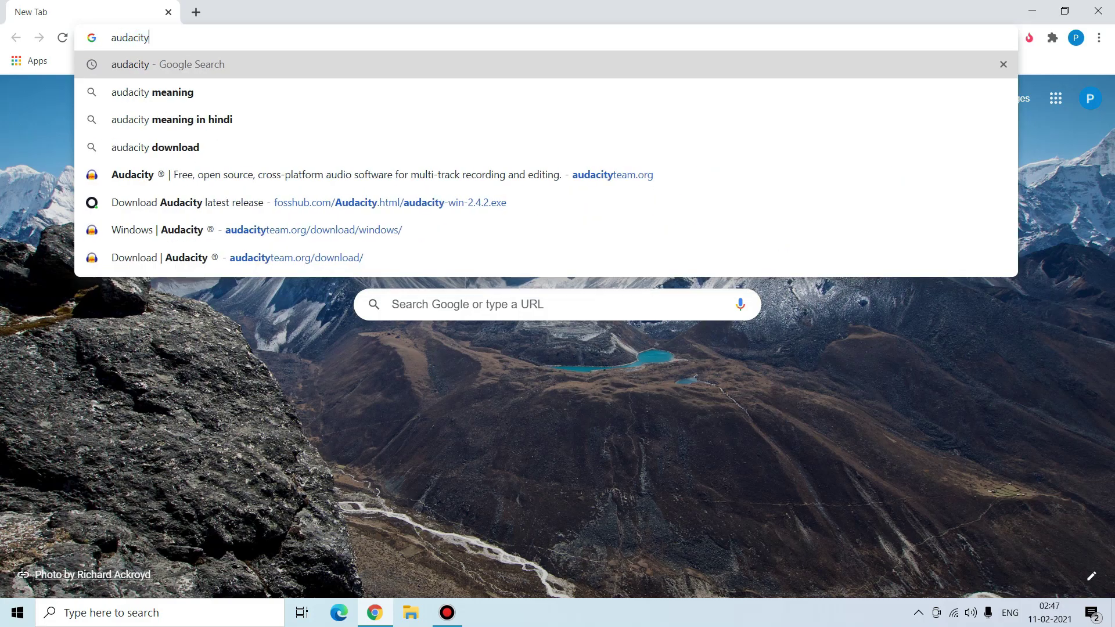
key(Return)
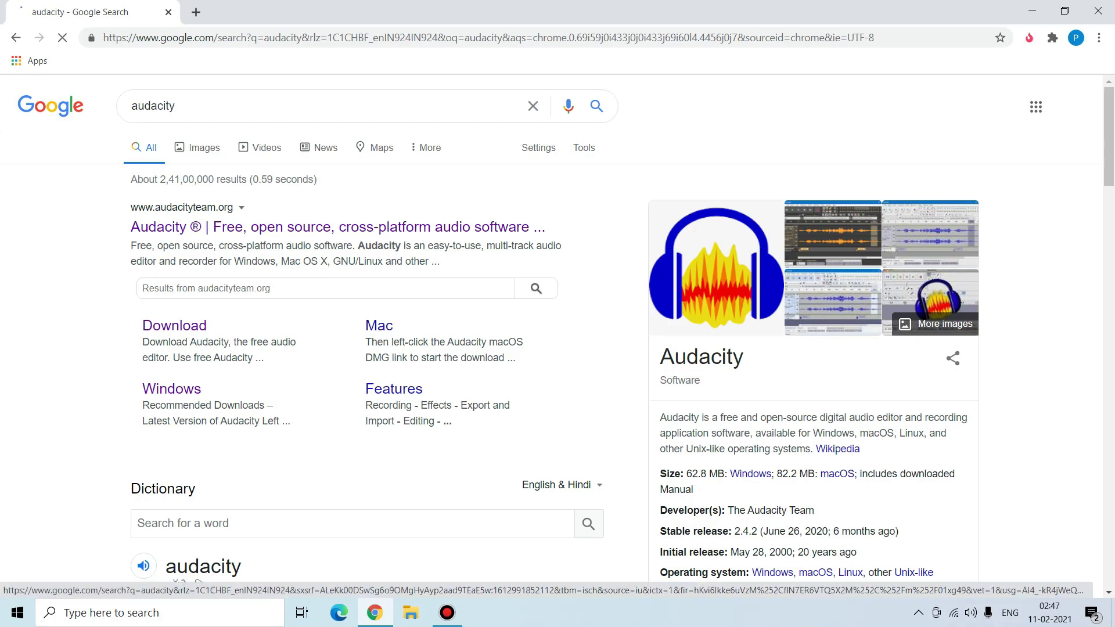
Open the official audacityteam.org site from the search results and go to its Audacity for Windows download page
drag(128, 227, 541, 227)
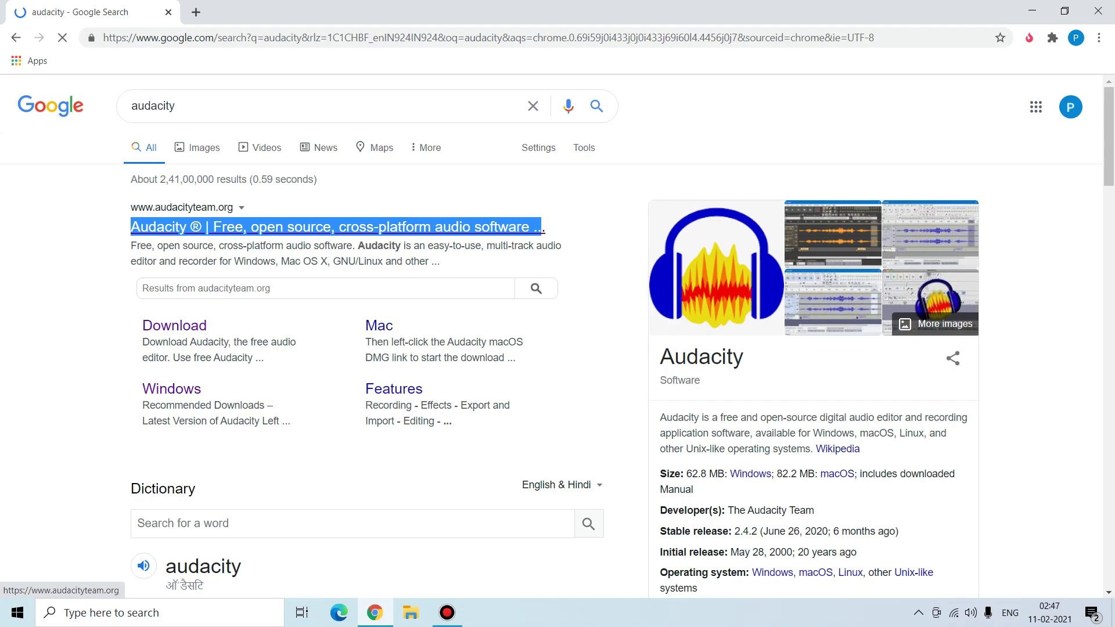
click(541, 227)
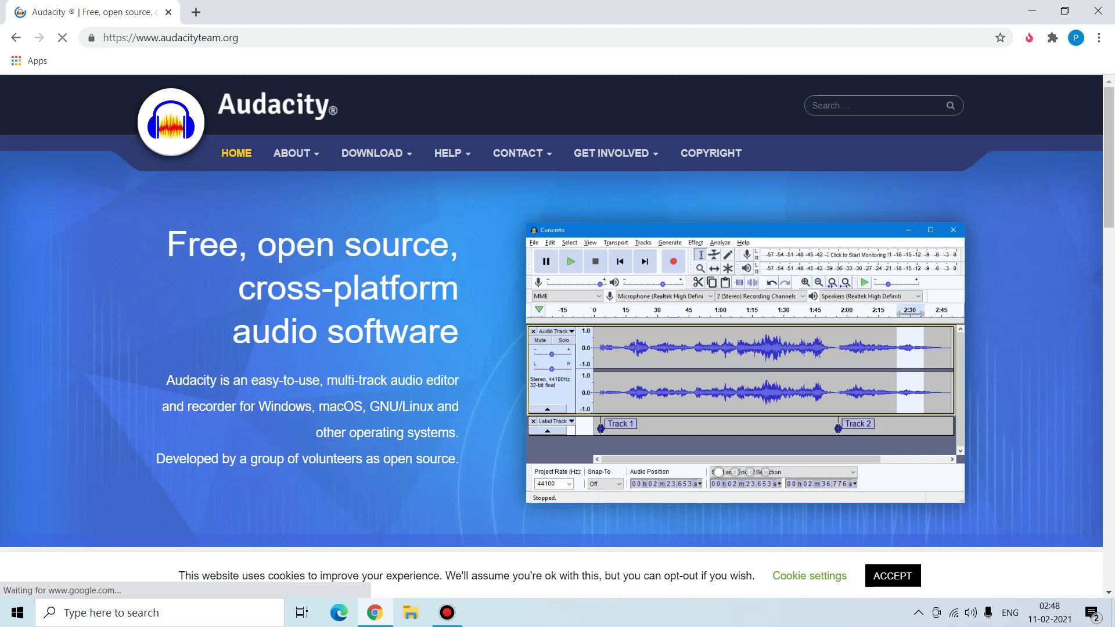
mouse_move(376, 154)
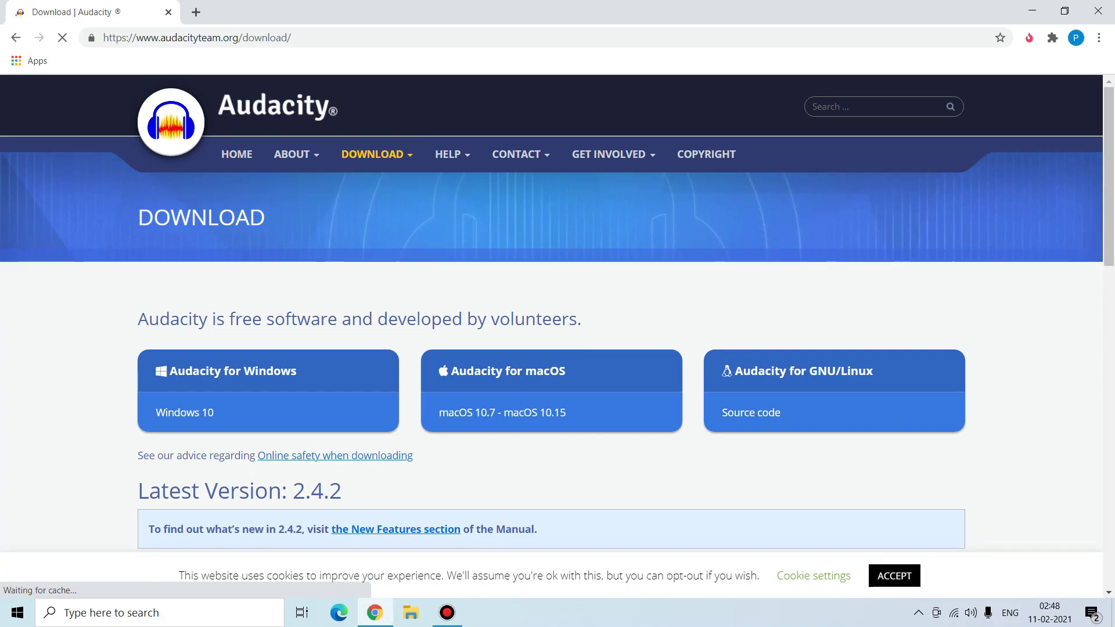
scroll(552, 336, down, 1)
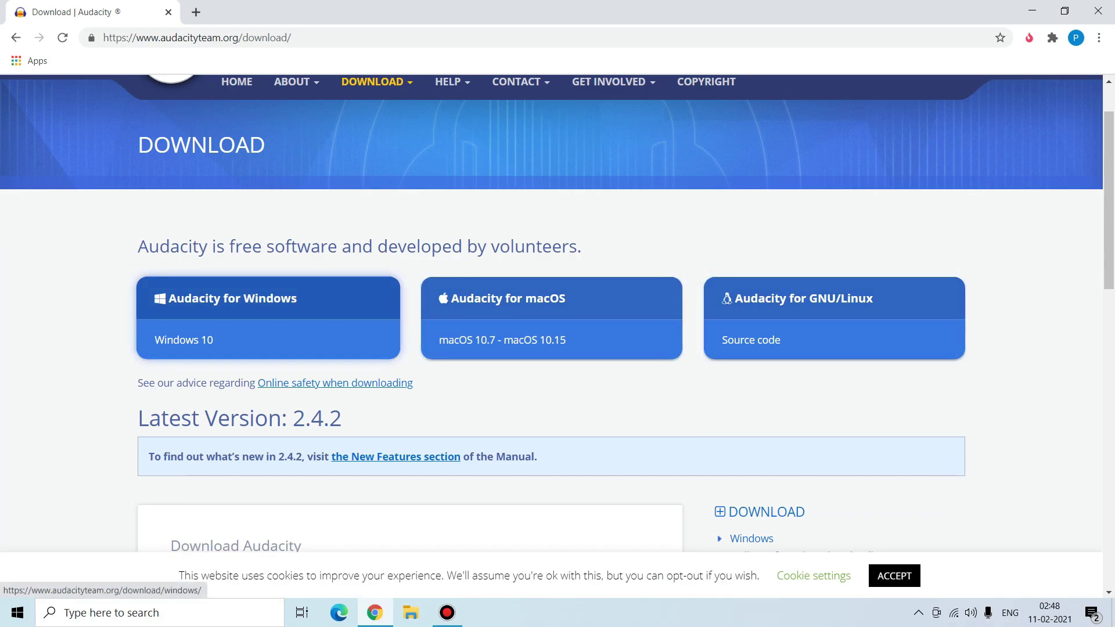
click(215, 308)
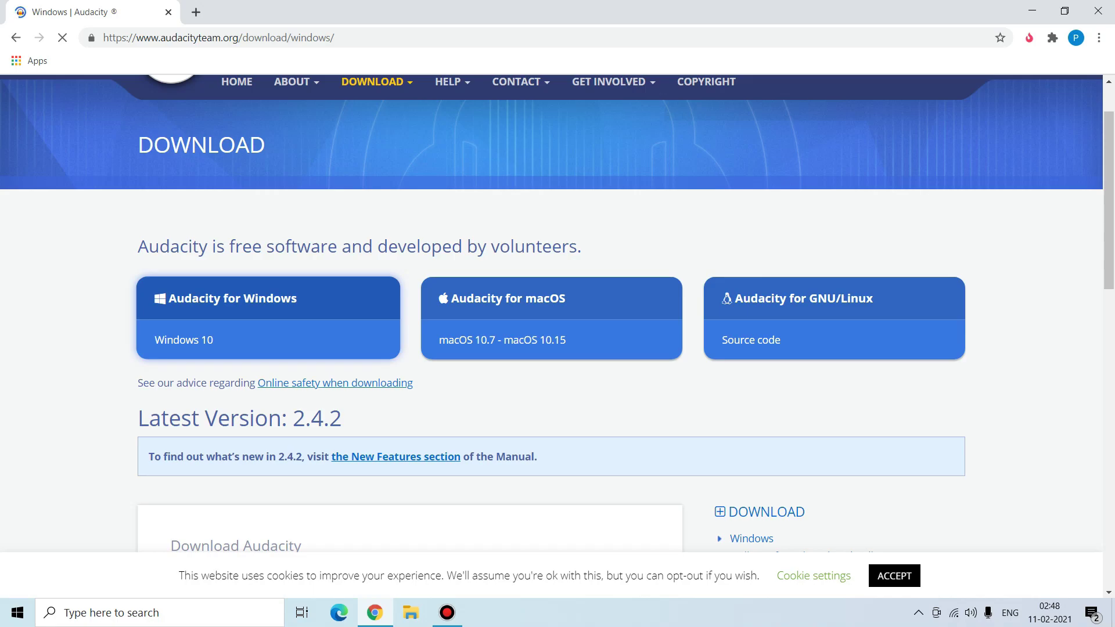
Follow the Audacity 2.4.2 installer link, the version that includes the user manual, to its FossHub download page
scroll(557, 313, down, 1)
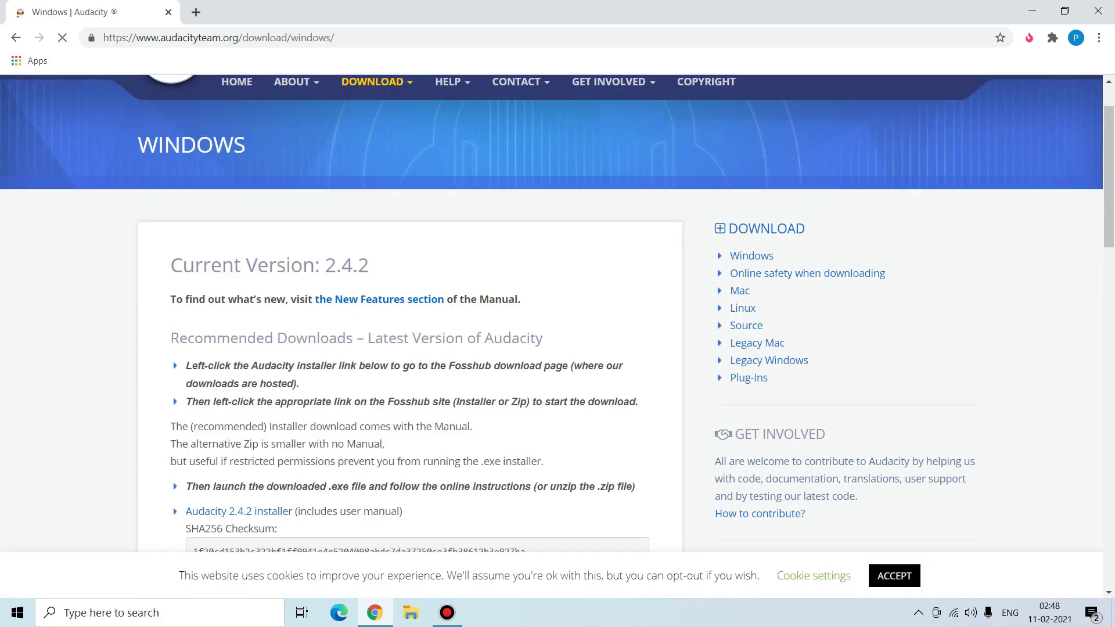
scroll(557, 314, down, 2)
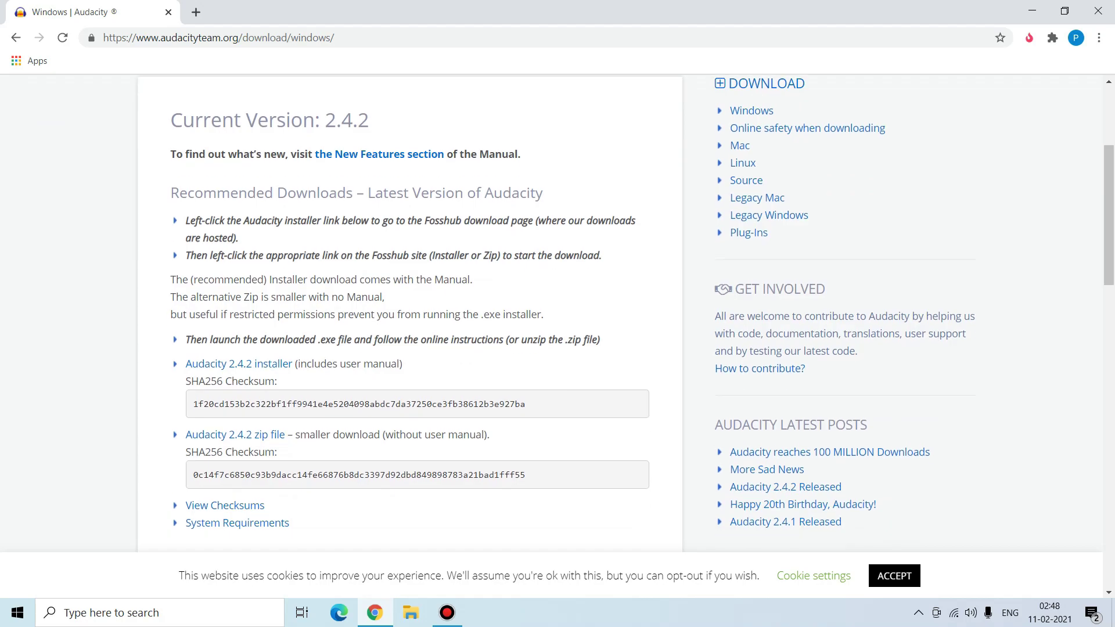
scroll(557, 314, down, 2)
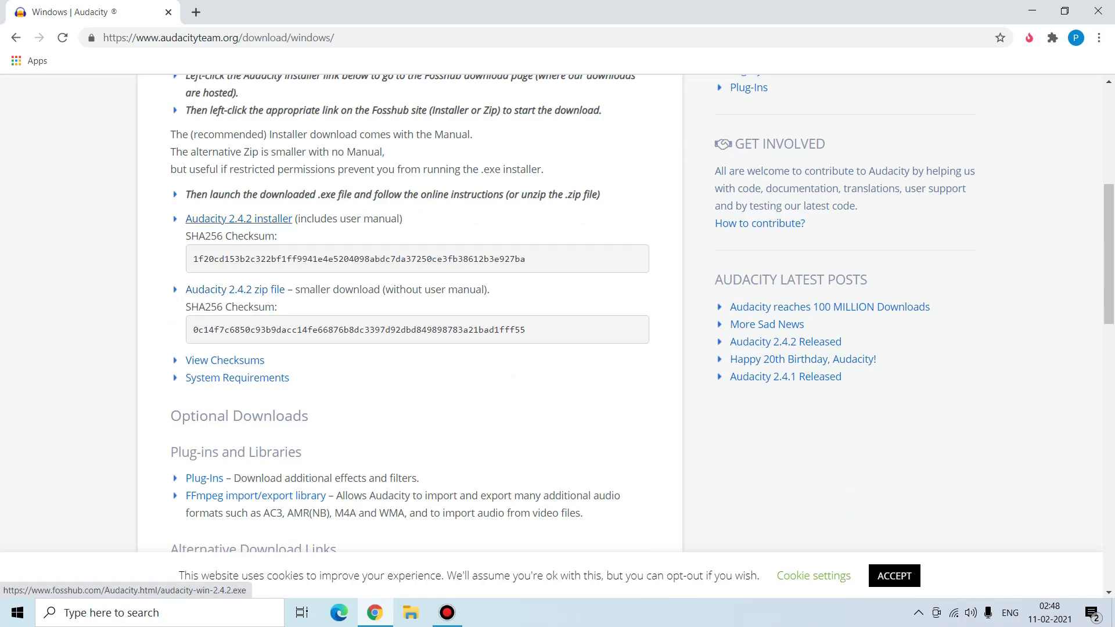
click(239, 219)
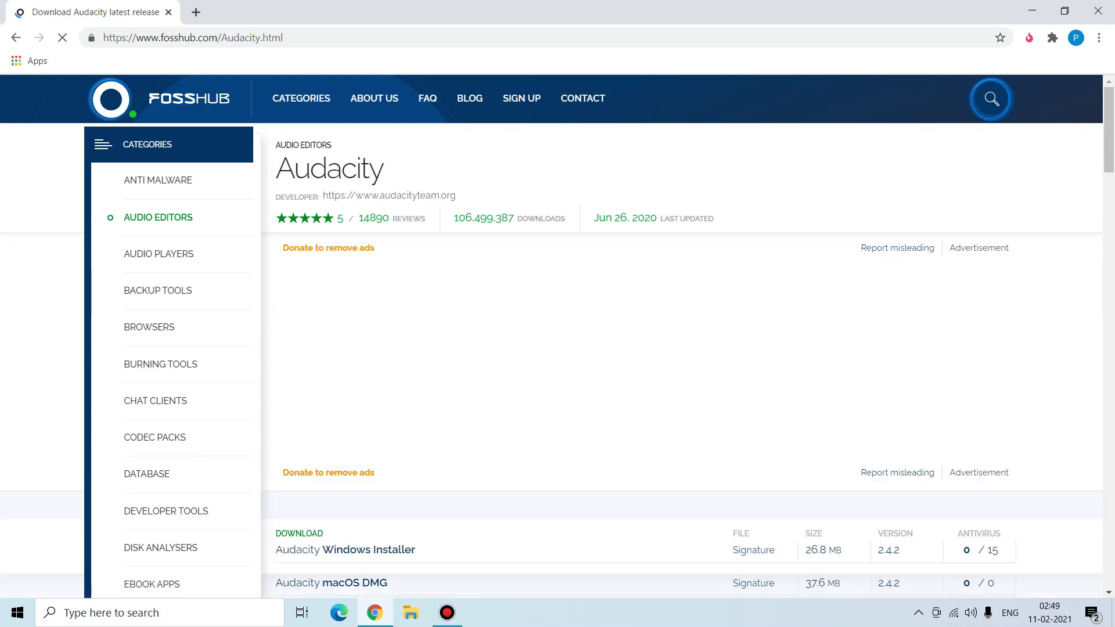
Download the Audacity Windows Installer and save it as audacity-win-2.4.2 (2) in the Downloads folder on Local Disk (E:)
scroll(551, 305, down, 3)
scroll(551, 305, down, 2)
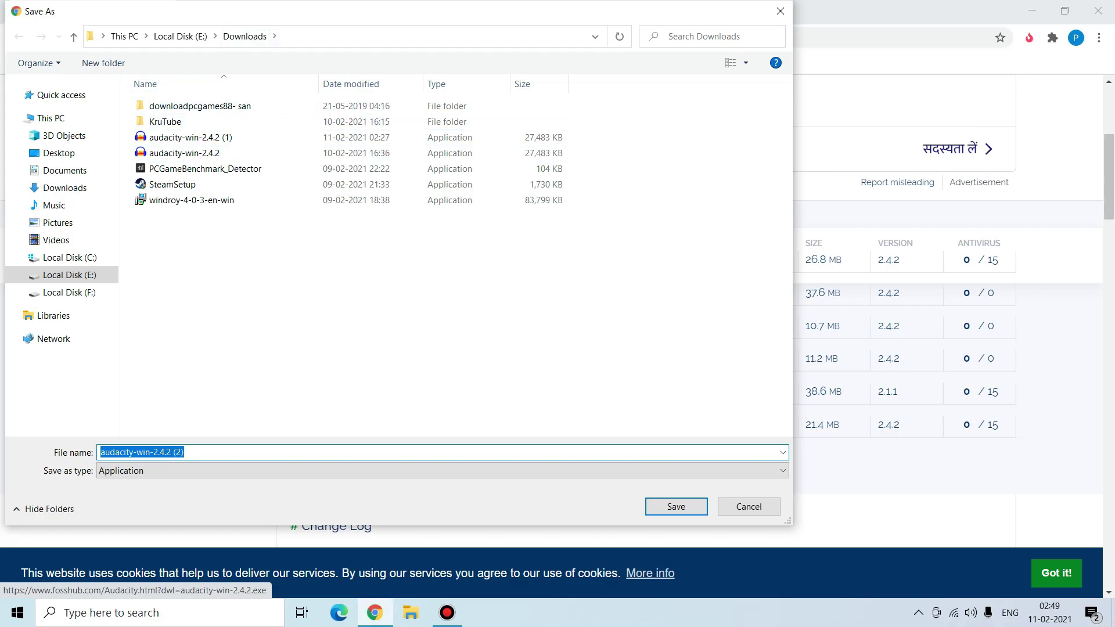
click(676, 506)
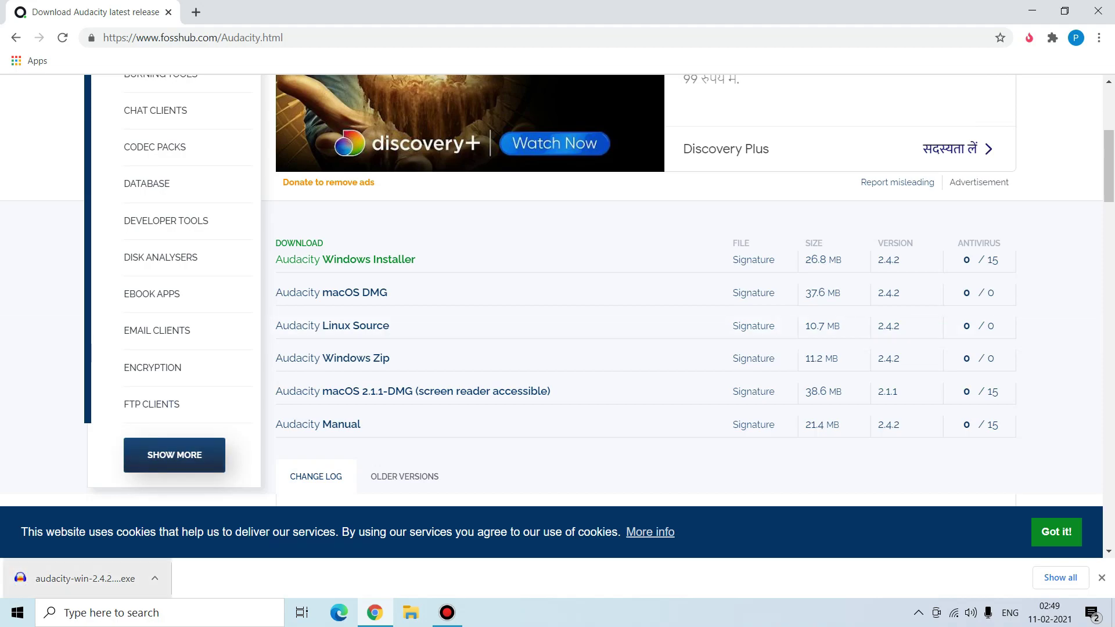
Run the downloaded Audacity installer and choose English as the setup language
click(81, 578)
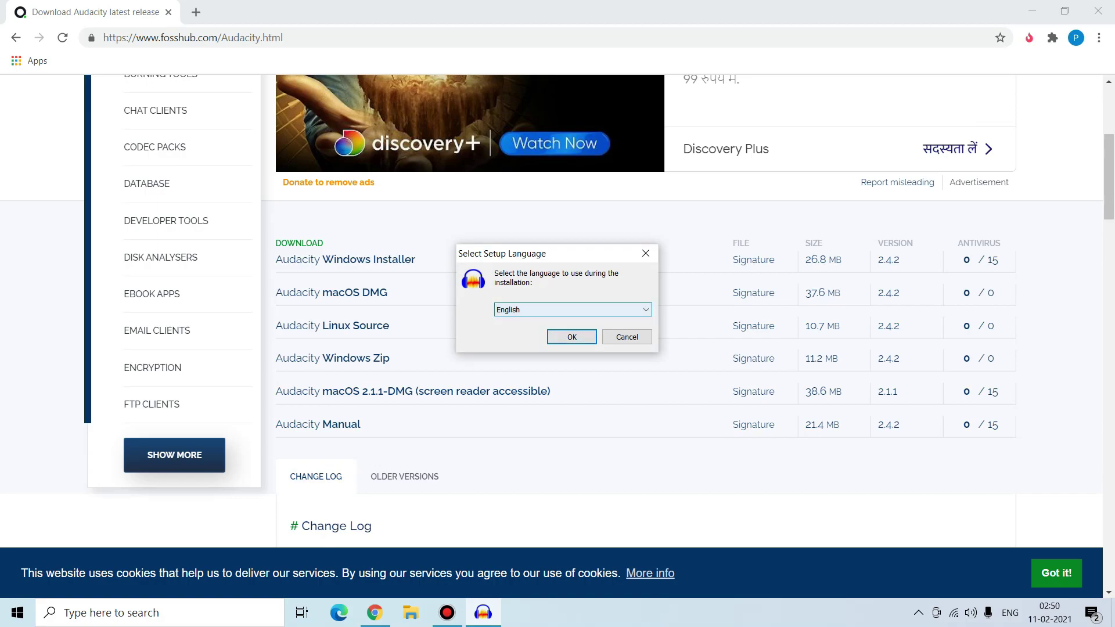
click(645, 310)
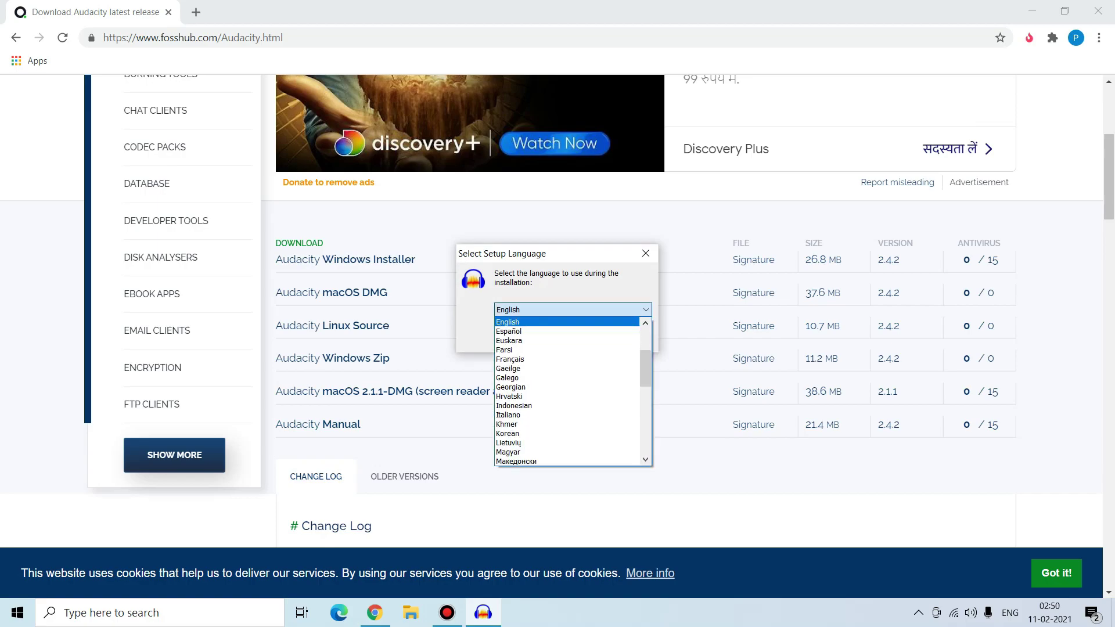
click(566, 322)
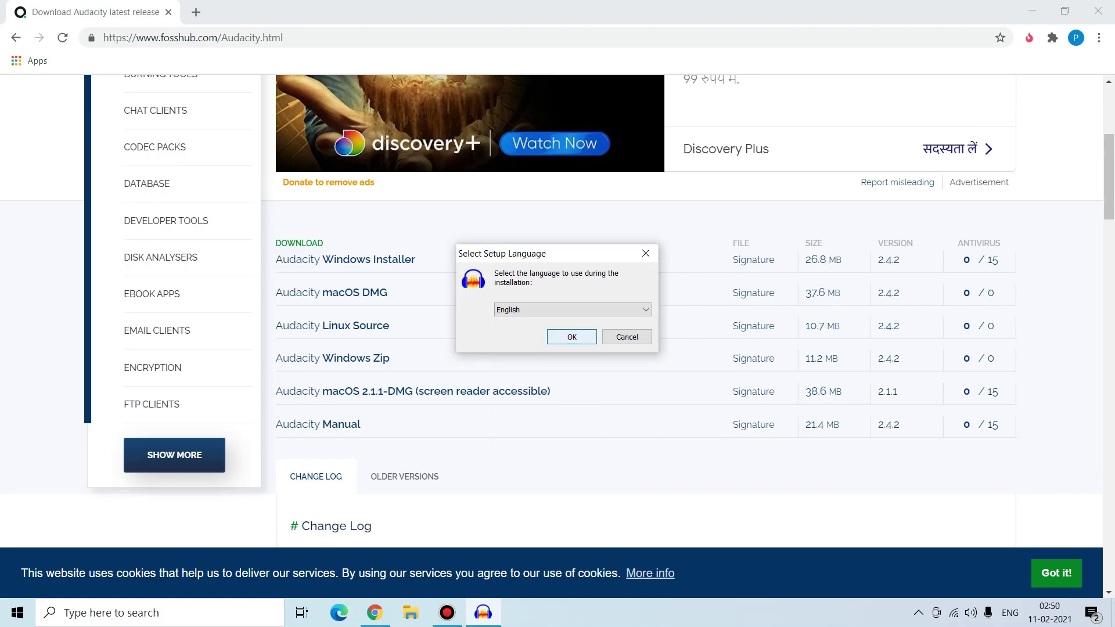
click(571, 337)
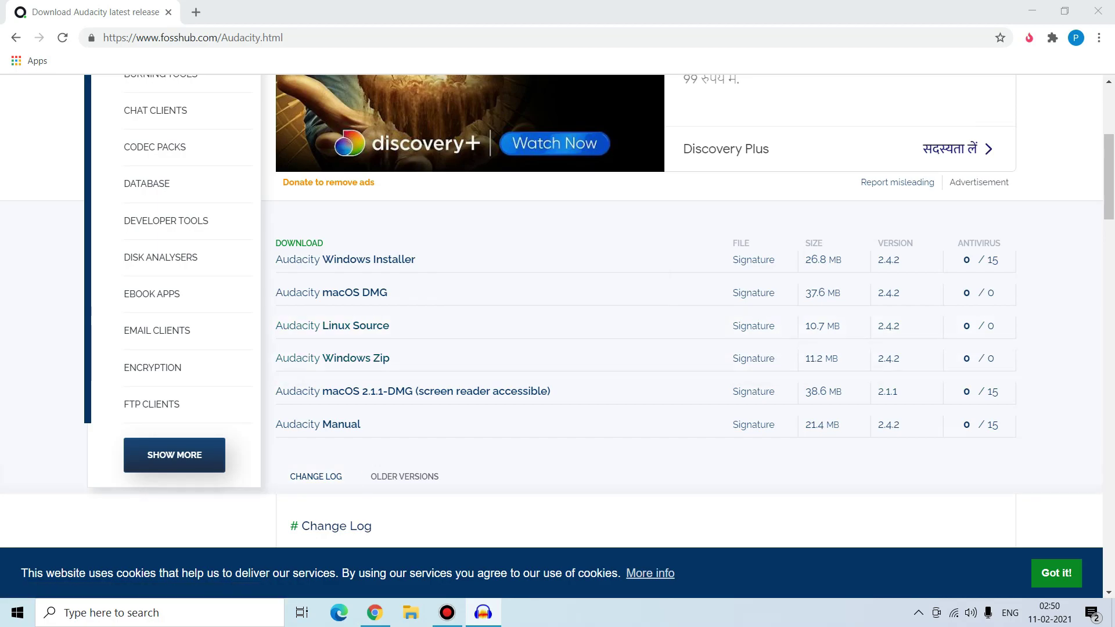
Minimize the browser and proceed through the setup wizard's welcome and license information pages
click(1032, 10)
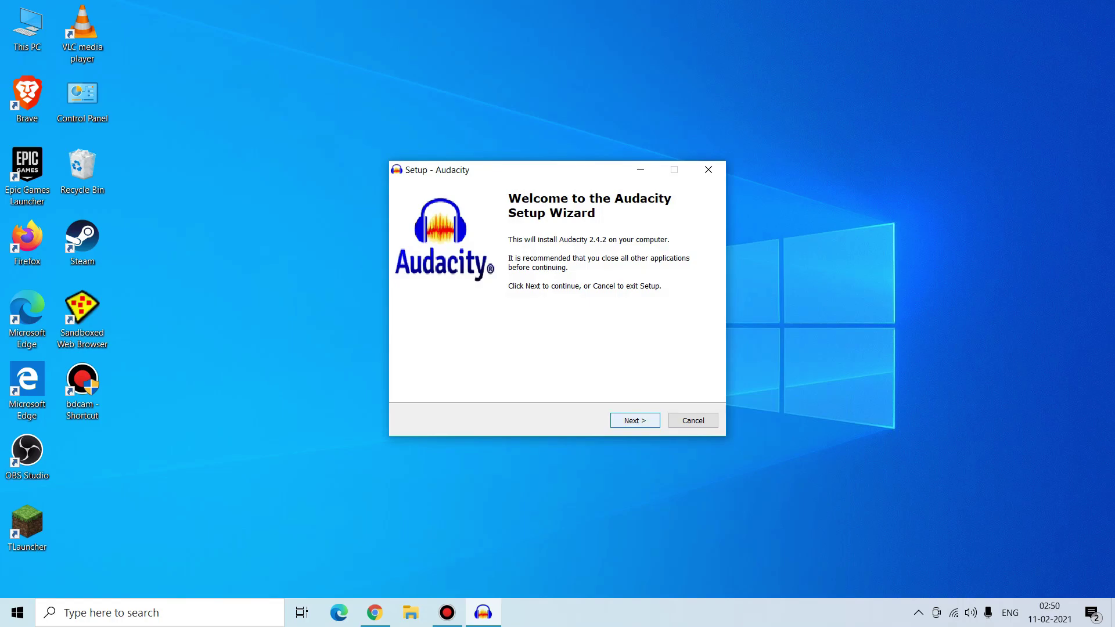
scroll(552, 321, down, 1)
scroll(551, 321, up, 1)
drag(452, 266, 505, 278)
click(495, 269)
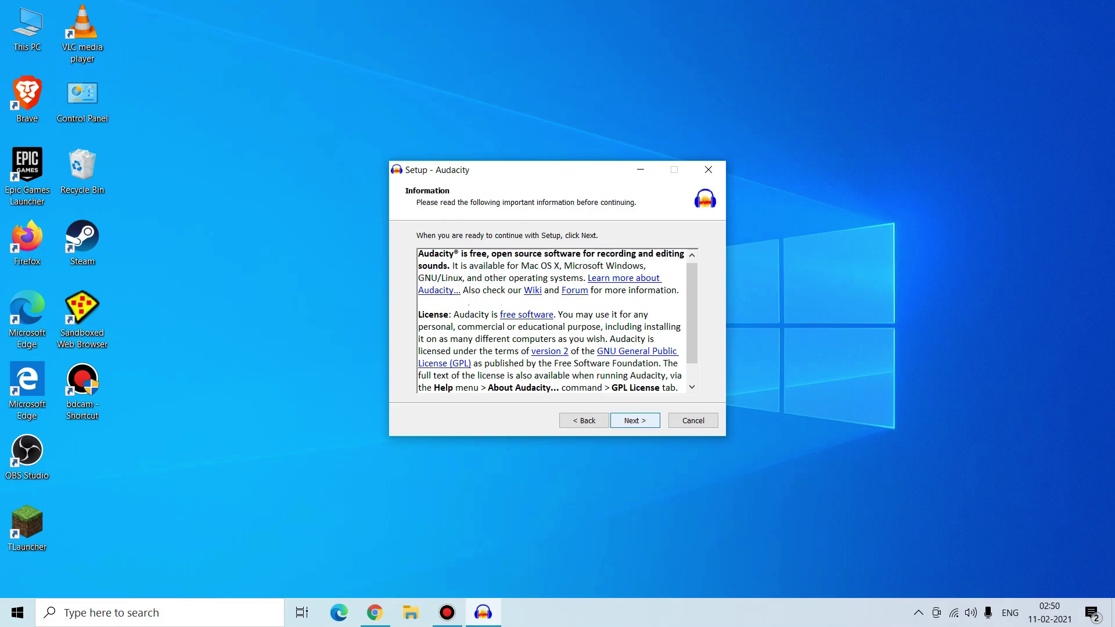
click(634, 420)
Accept C:\Program Files (x86)\Audacity as the installation folder
click(537, 282)
drag(537, 282, 443, 282)
click(459, 282)
drag(534, 282, 432, 283)
click(457, 283)
drag(534, 283, 446, 282)
click(451, 282)
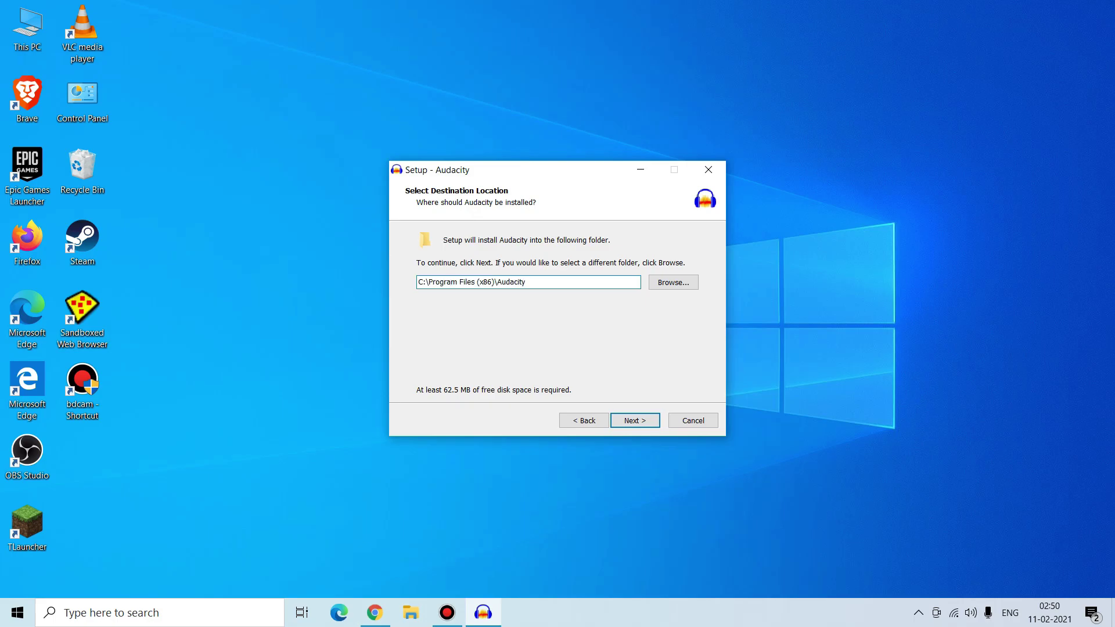
key(Return)
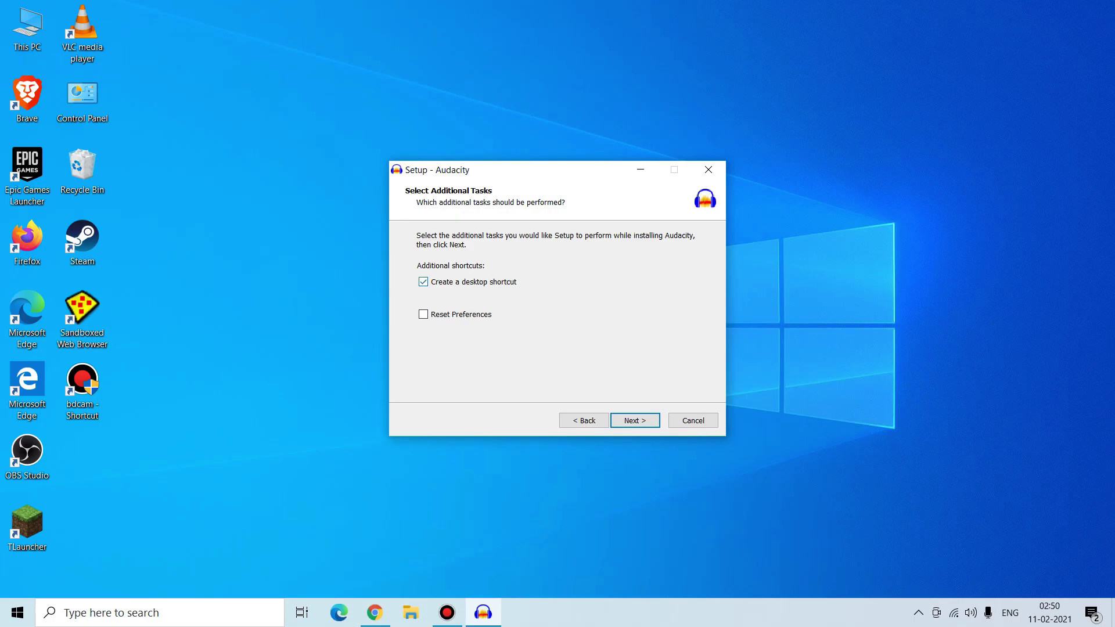
Keep the desktop shortcut option enabled, leave Reset Preferences off, and start the installation
click(635, 420)
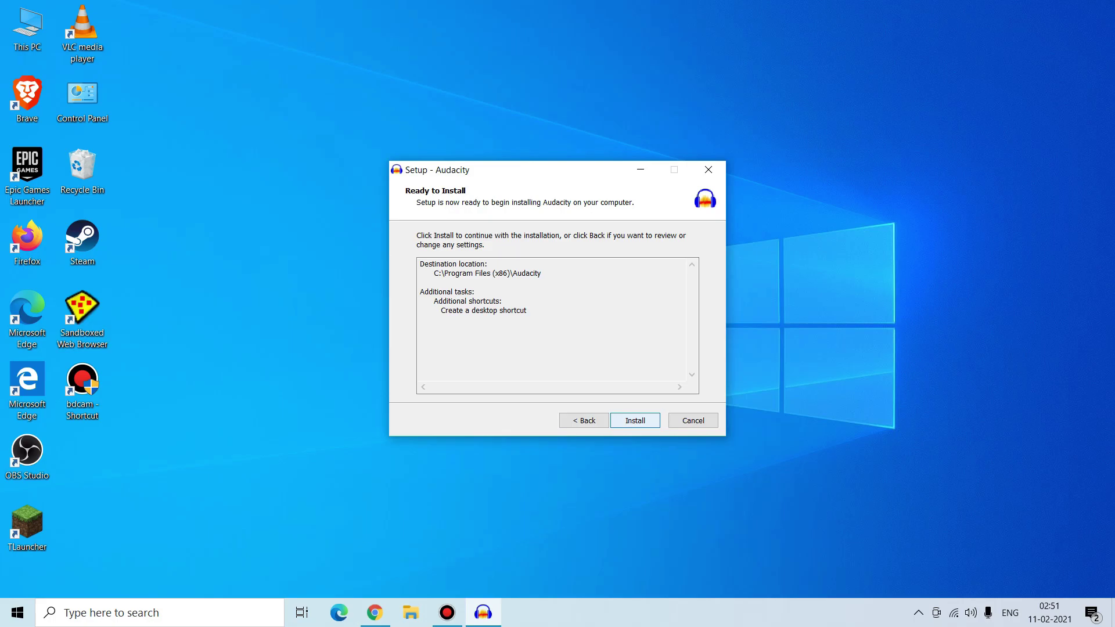
key(Return)
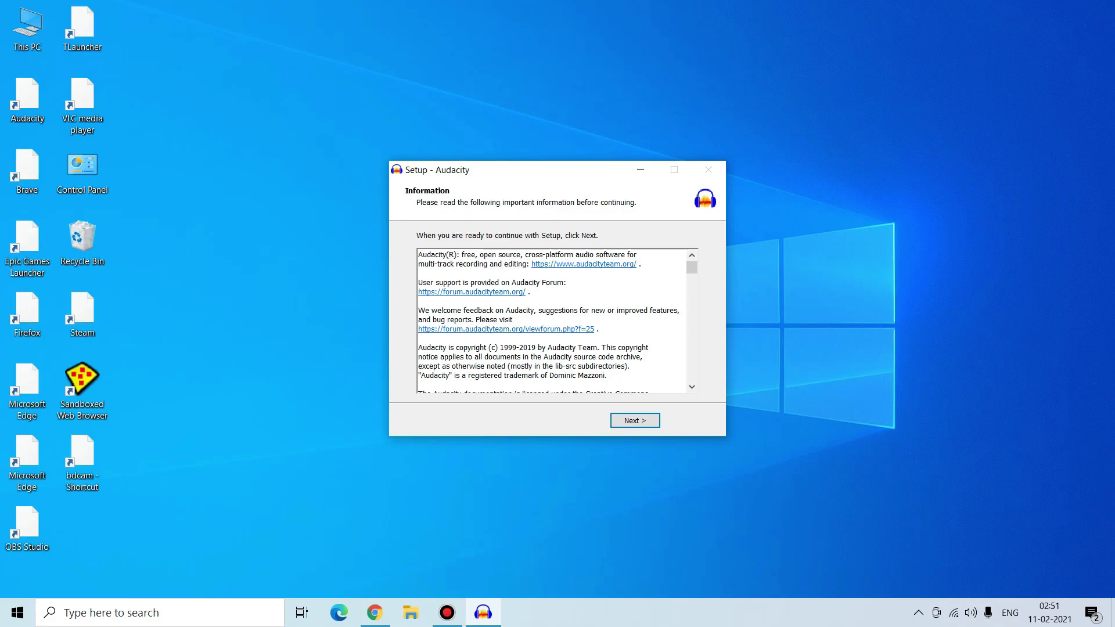
Proceed past the post-install information and finish the setup with Launch Audacity enabled
scroll(548, 321, down, 3)
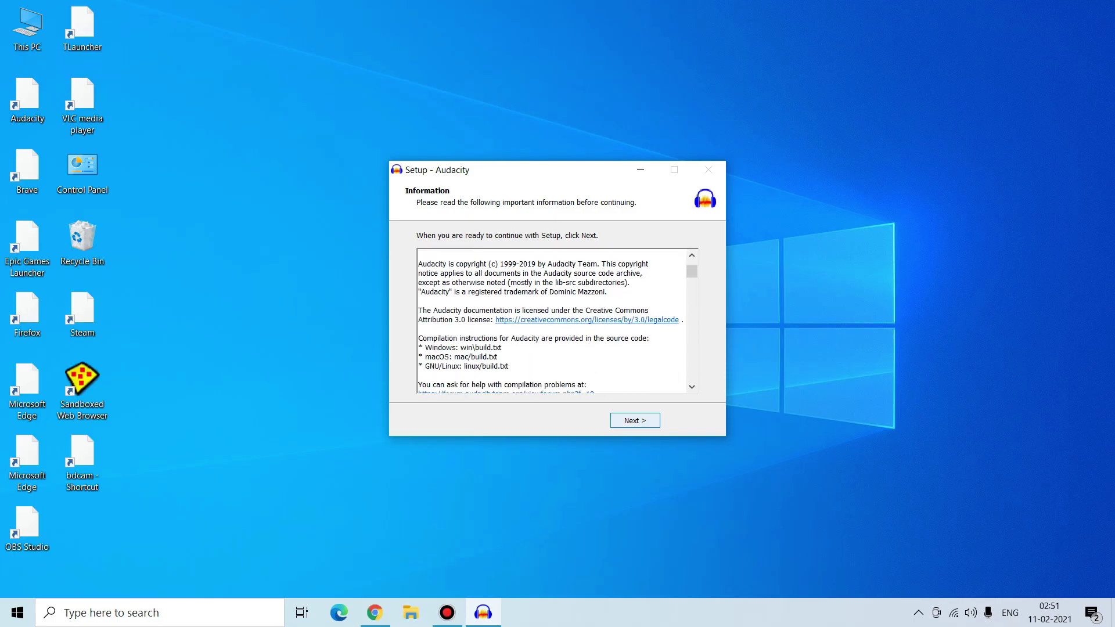
key(Return)
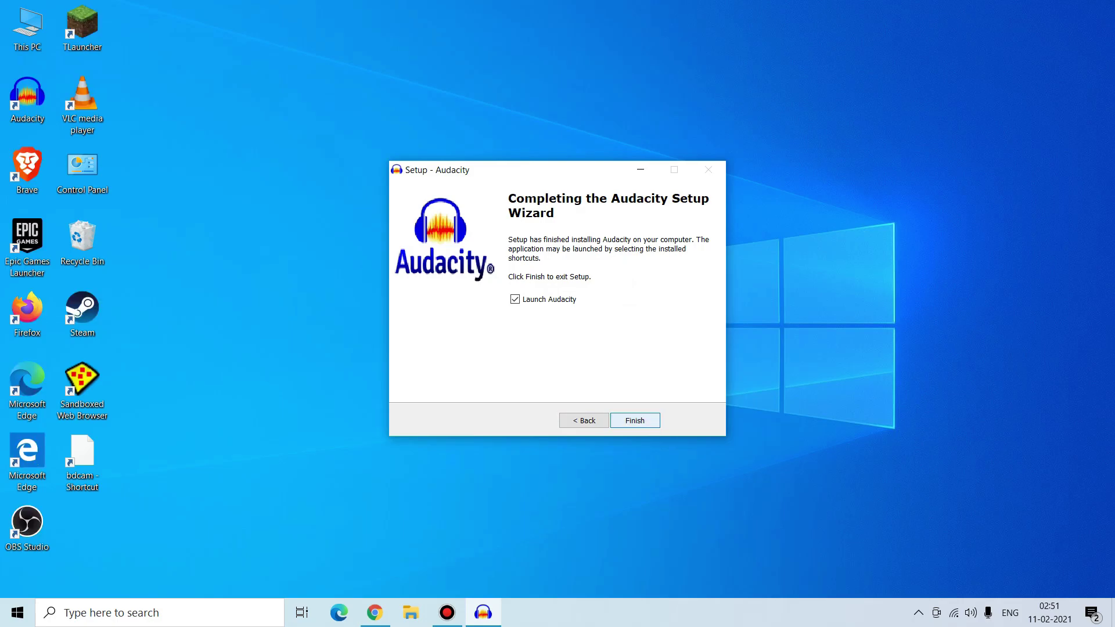
click(634, 420)
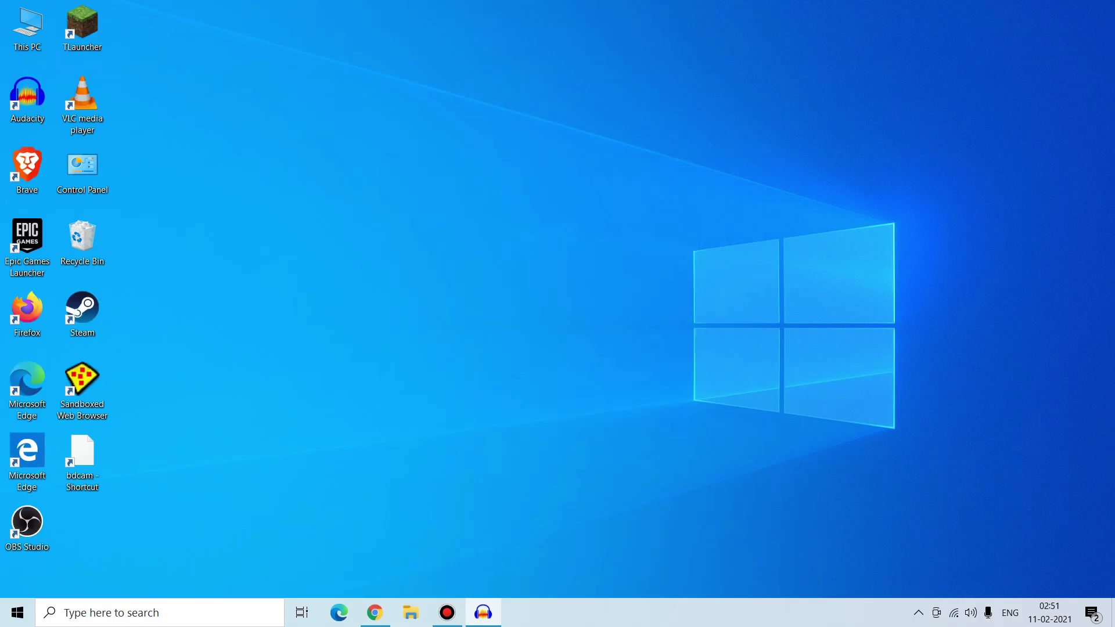